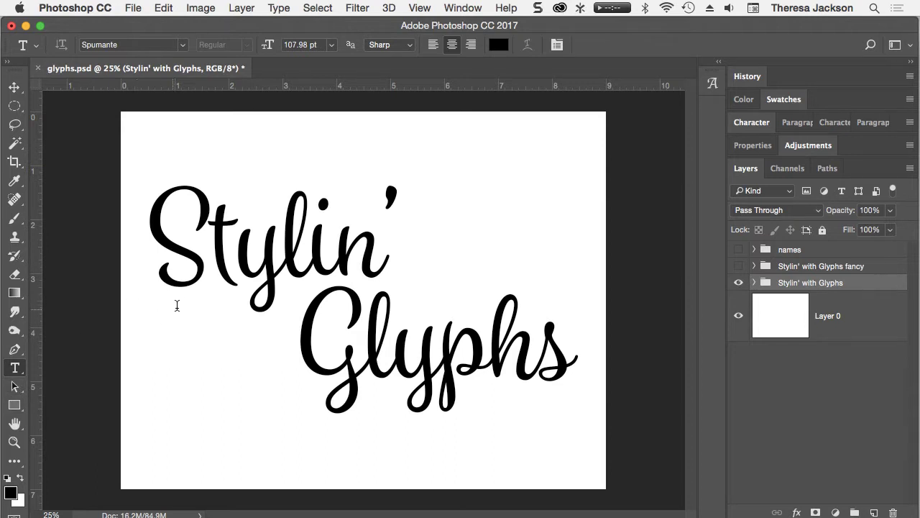
# - Turn on visibility of the "Stylin' with Glyphs fancy" group in the Layers panel
pyautogui.click(738, 266)
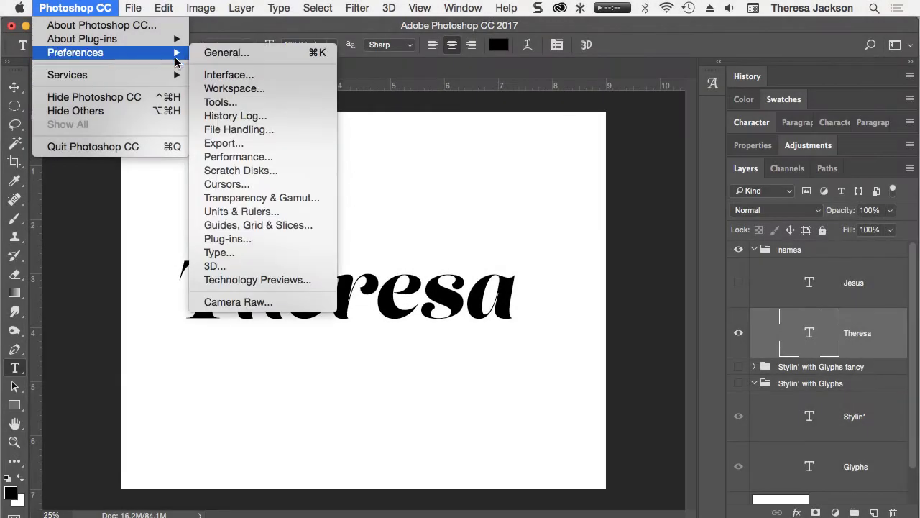
pyautogui.click(269, 252)
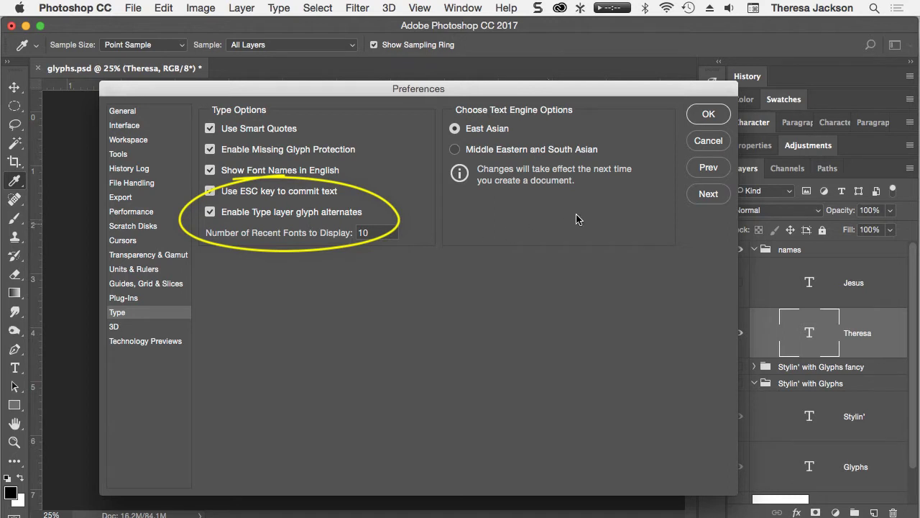
pyautogui.click(708, 115)
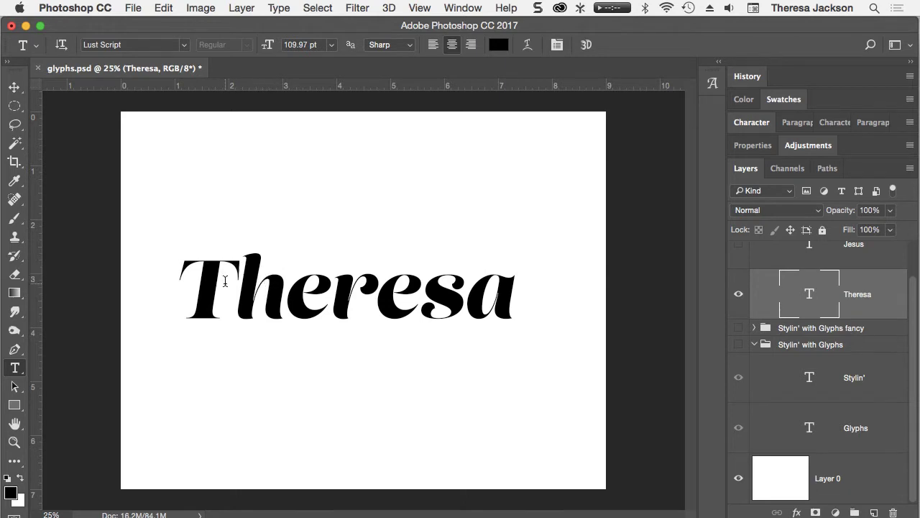
# - Swap Theresa's T, h and final a for their swash alternates and commit the text
pyautogui.moveTo(232, 278); pyautogui.dragTo(193, 276)
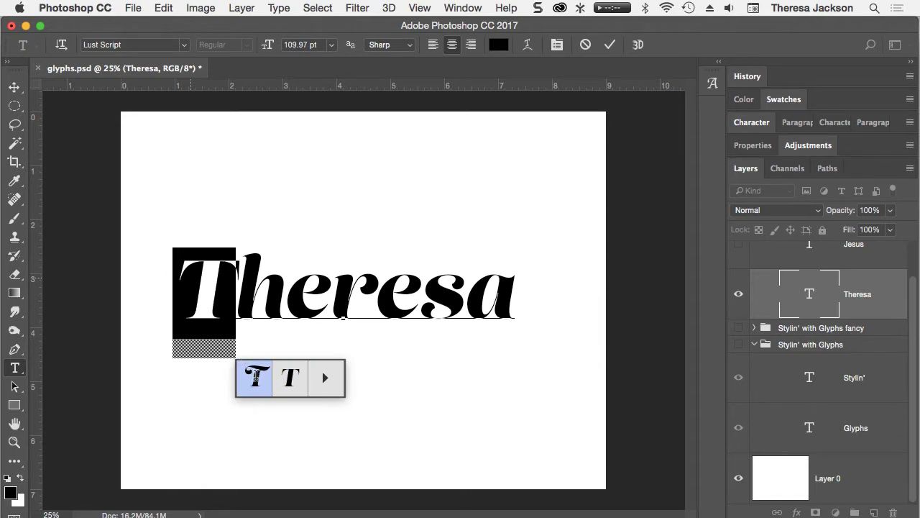
pyautogui.click(255, 375)
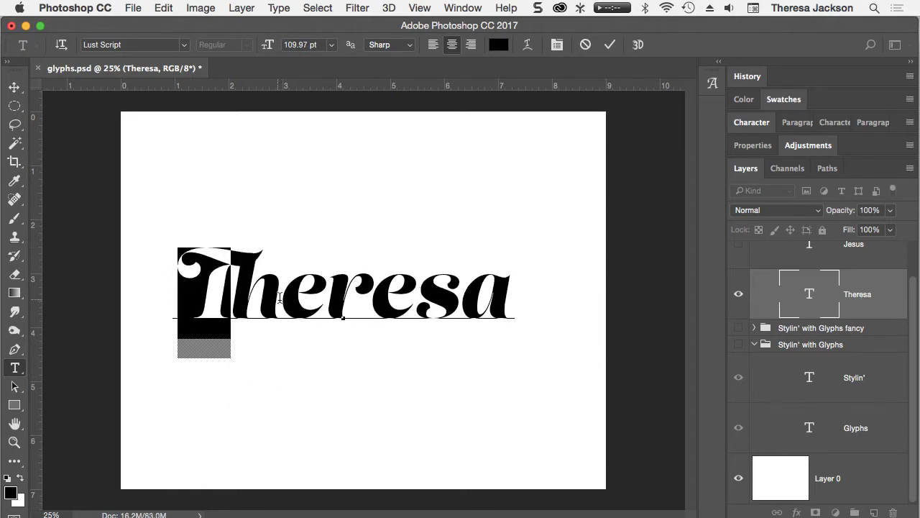
pyautogui.moveTo(281, 295); pyautogui.dragTo(232, 287)
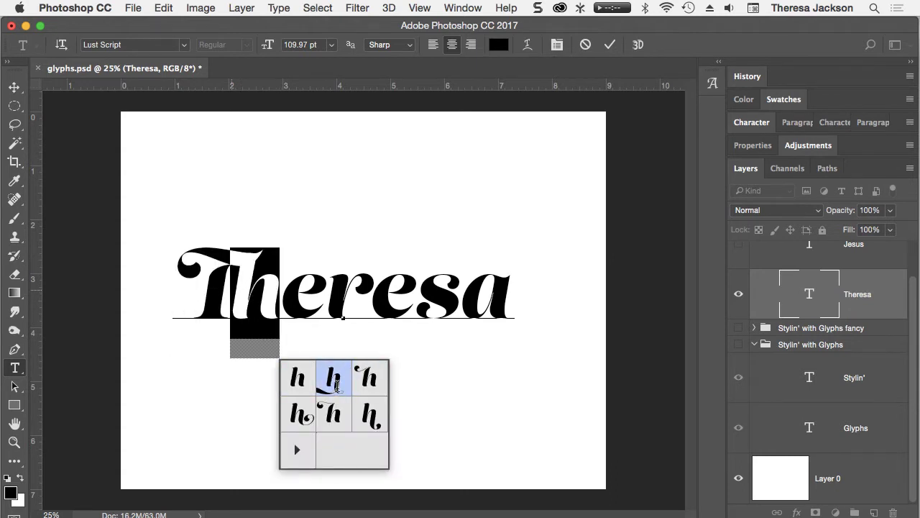
pyautogui.click(334, 378)
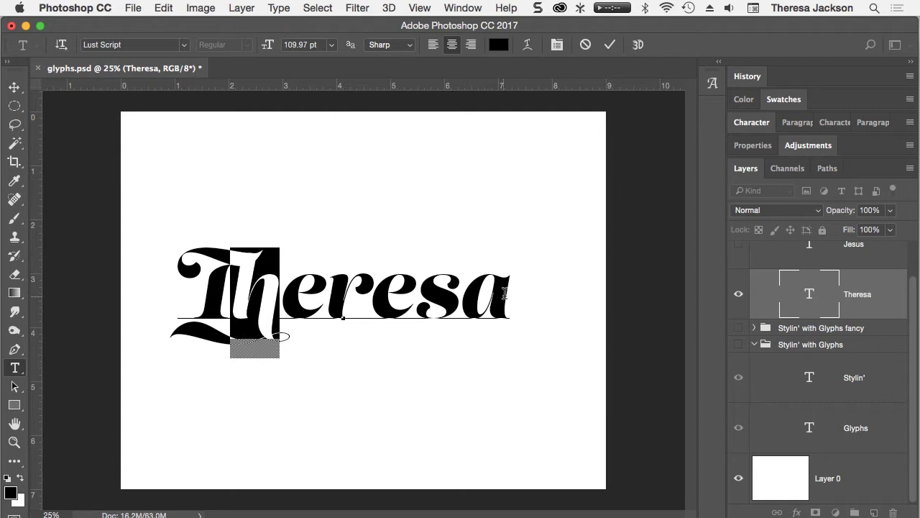
pyautogui.moveTo(505, 292); pyautogui.dragTo(481, 297)
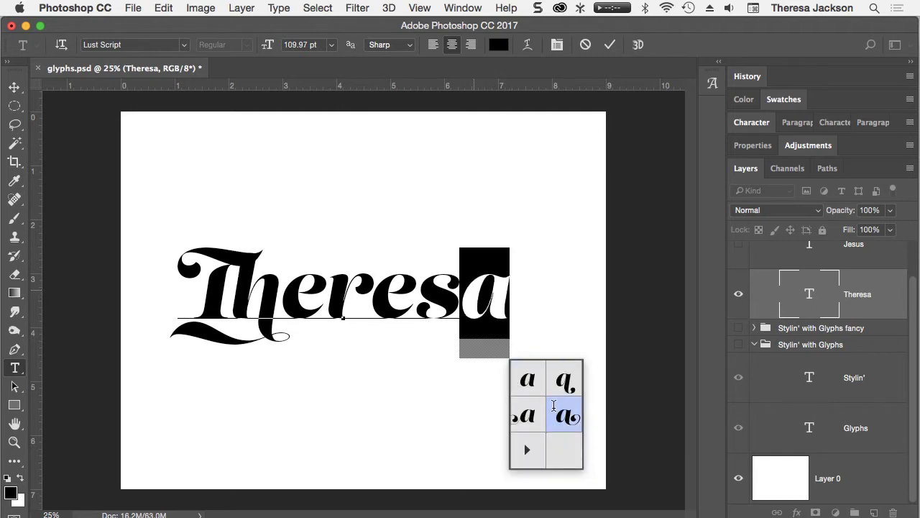
pyautogui.click(562, 416)
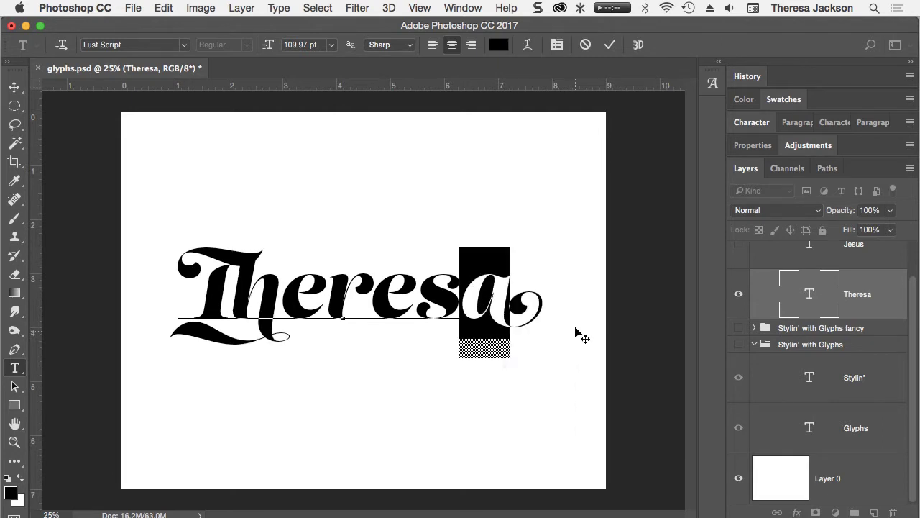
pyautogui.click(609, 45)
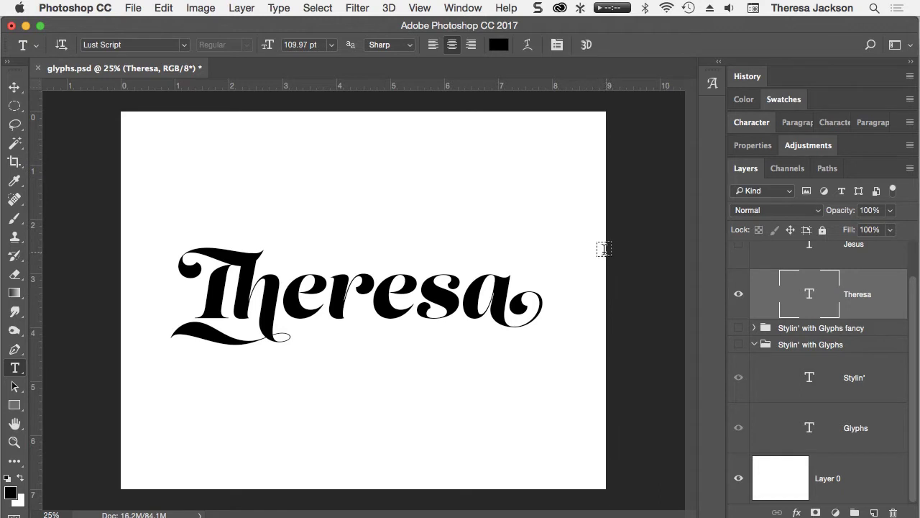
# - Open the Glyphs panel from Theresa's final a, list the Entire Font, and commit
pyautogui.click(518, 302)
pyautogui.moveTo(518, 302); pyautogui.dragTo(479, 299)
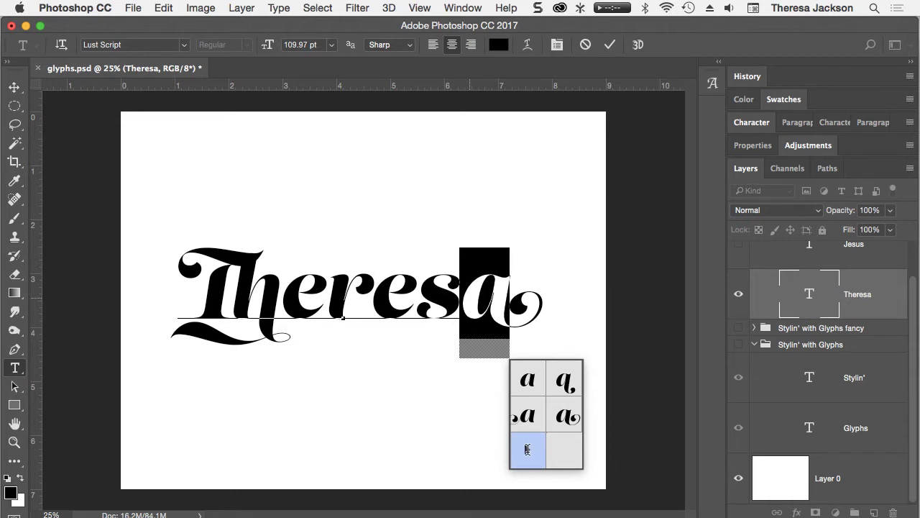
pyautogui.click(527, 450)
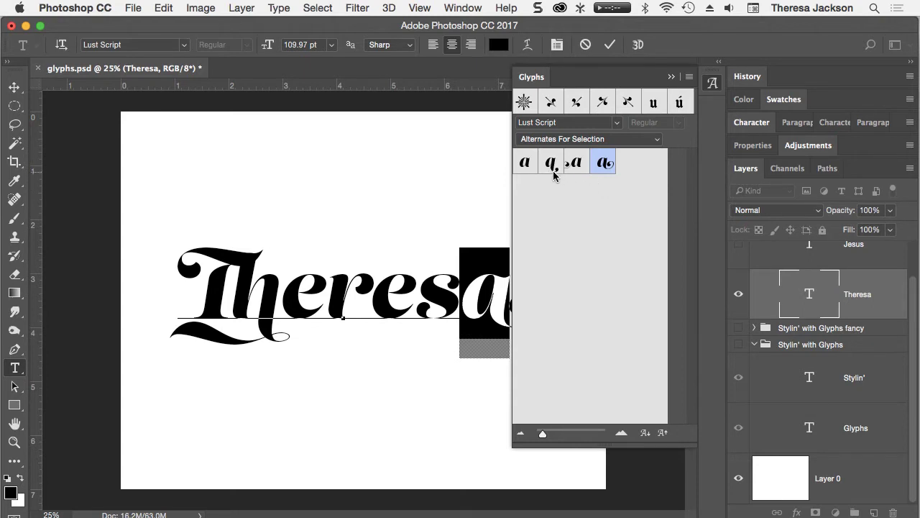
pyautogui.click(656, 140)
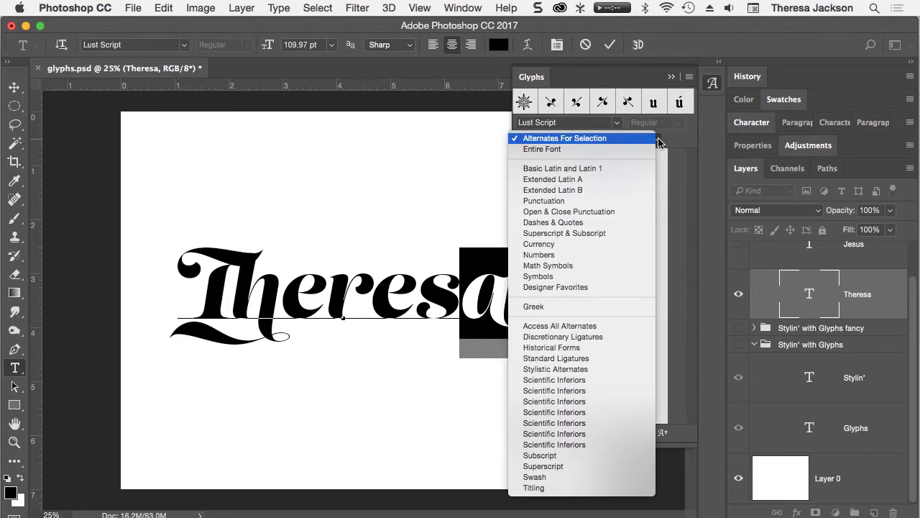
pyautogui.click(618, 149)
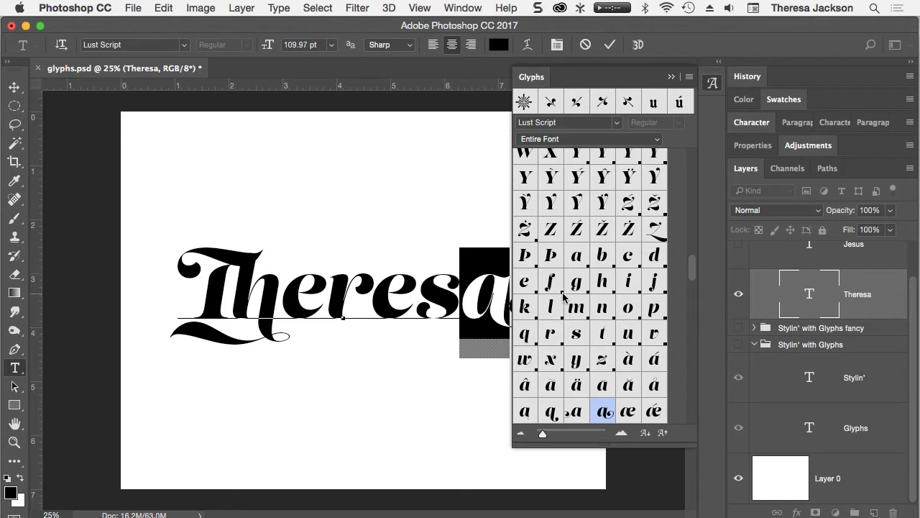
pyautogui.scroll(-1, 694, 269)
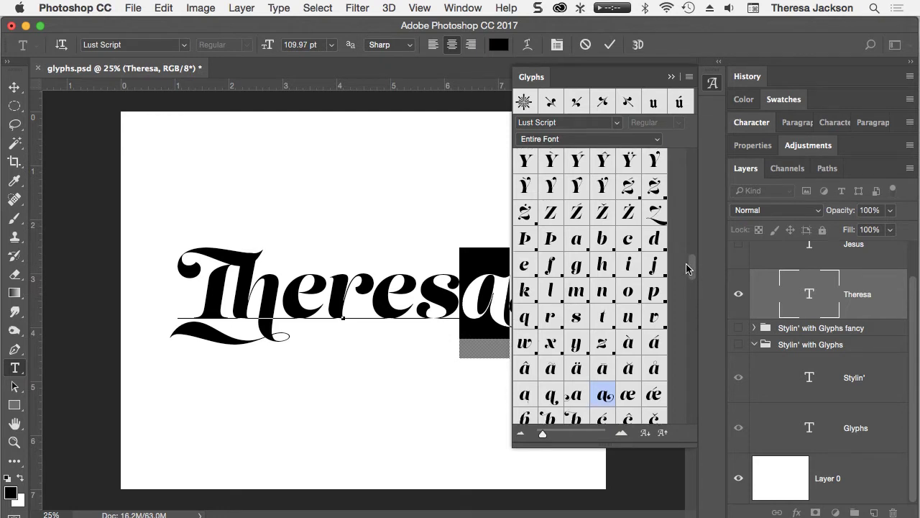
pyautogui.press('super+Return')
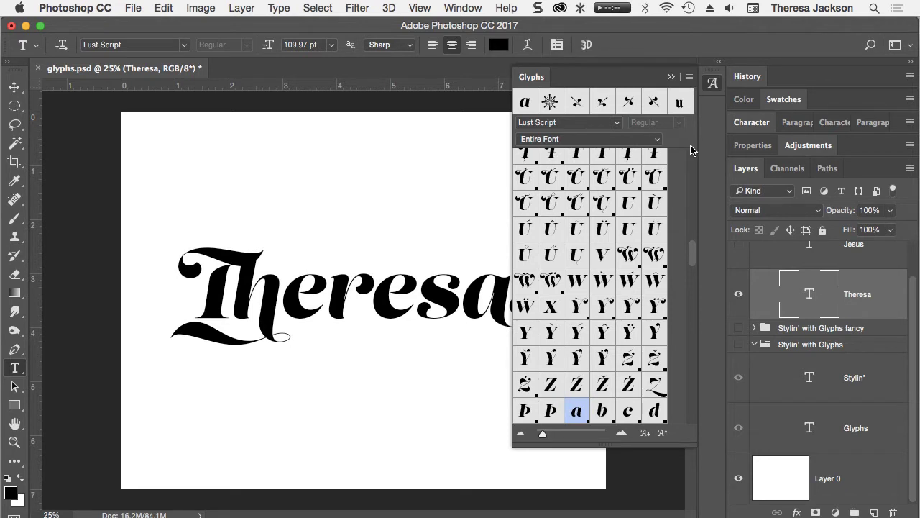
# - Filter the Glyphs panel to symbols and insert a mirrored fleuron pair above Theresa
pyautogui.click(657, 141)
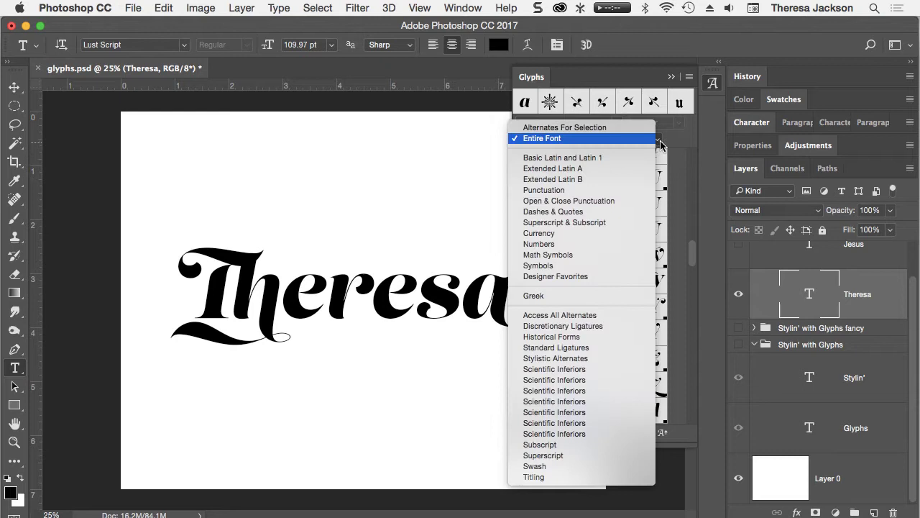
pyautogui.click(567, 267)
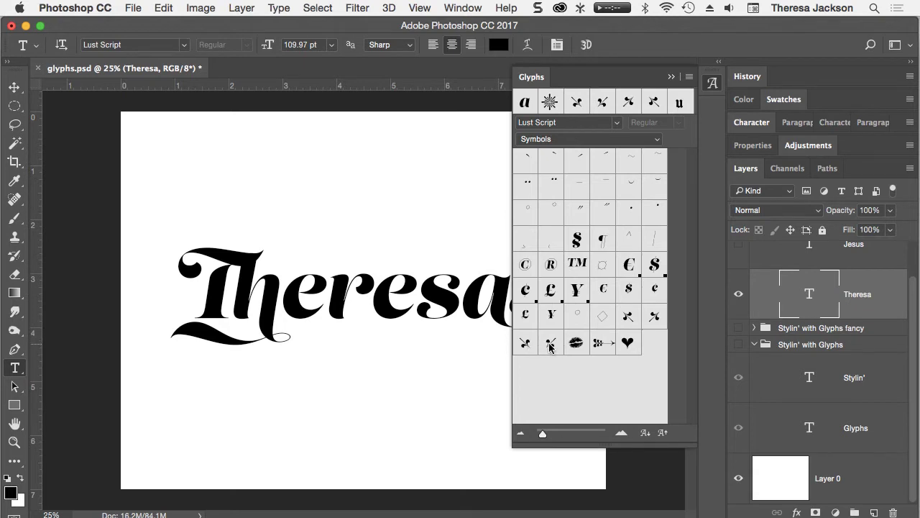
pyautogui.click(526, 345)
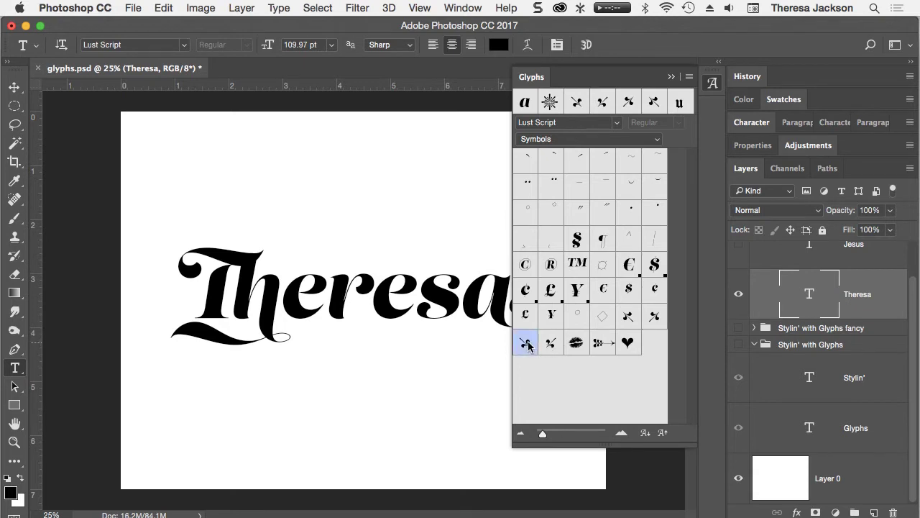
pyautogui.click(391, 201)
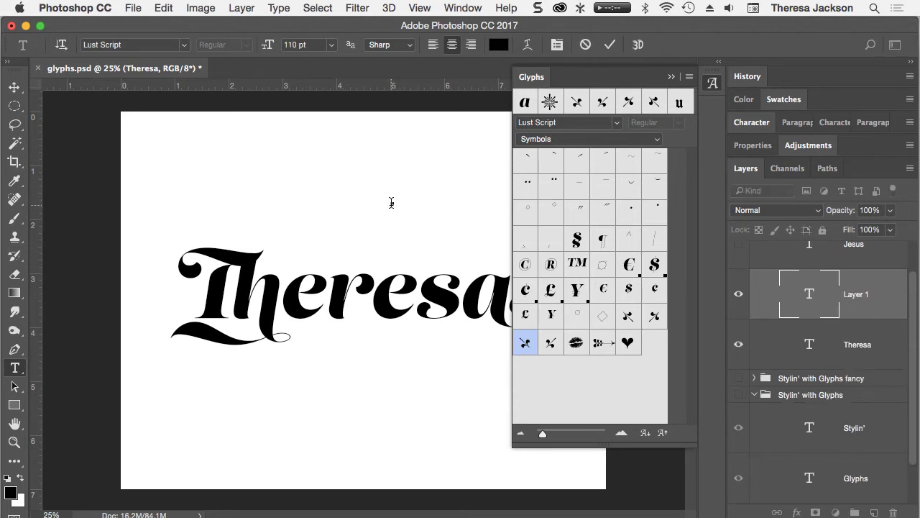
pyautogui.doubleClick(524, 344)
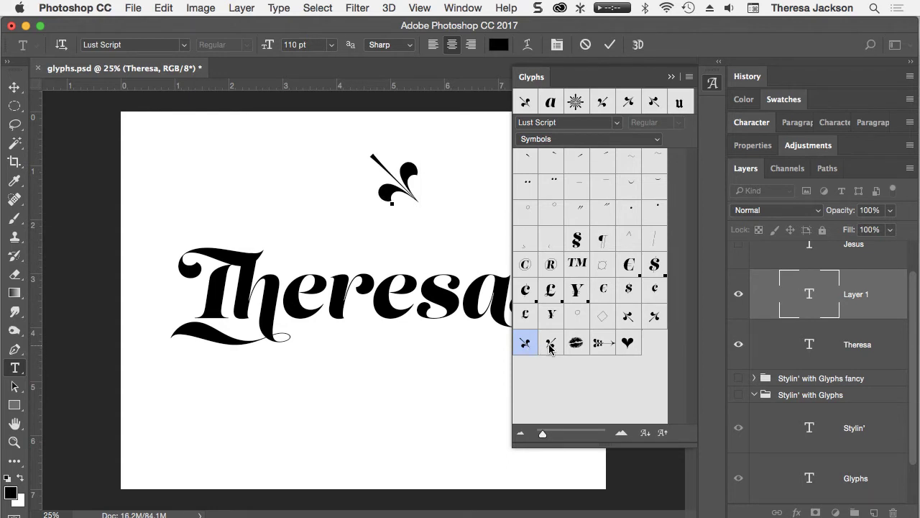
pyautogui.doubleClick(550, 348)
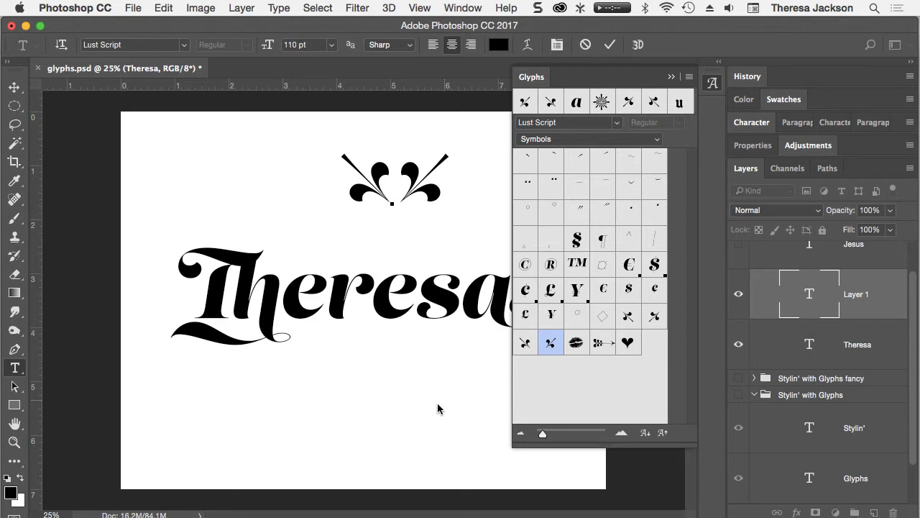
pyautogui.click(401, 416)
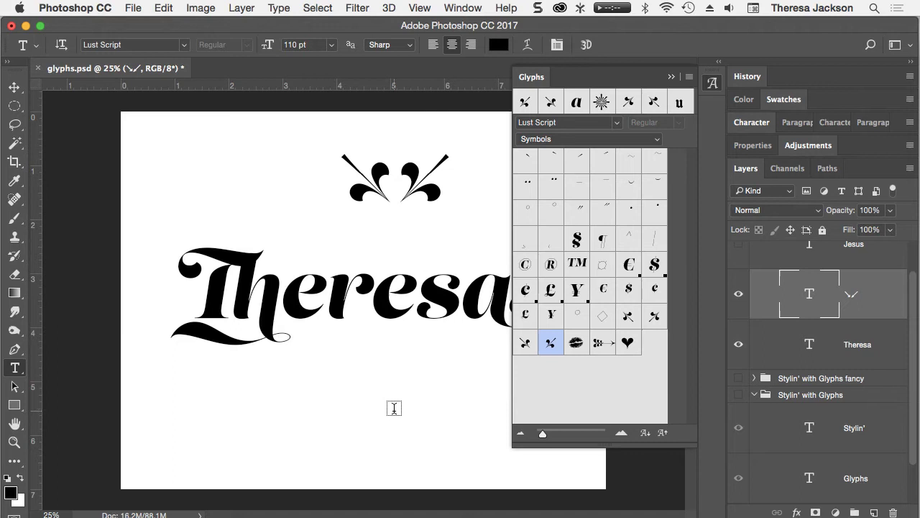
# - Add a mirrored pair of ornament glyphs on a new text layer below Theresa
pyautogui.click(394, 408)
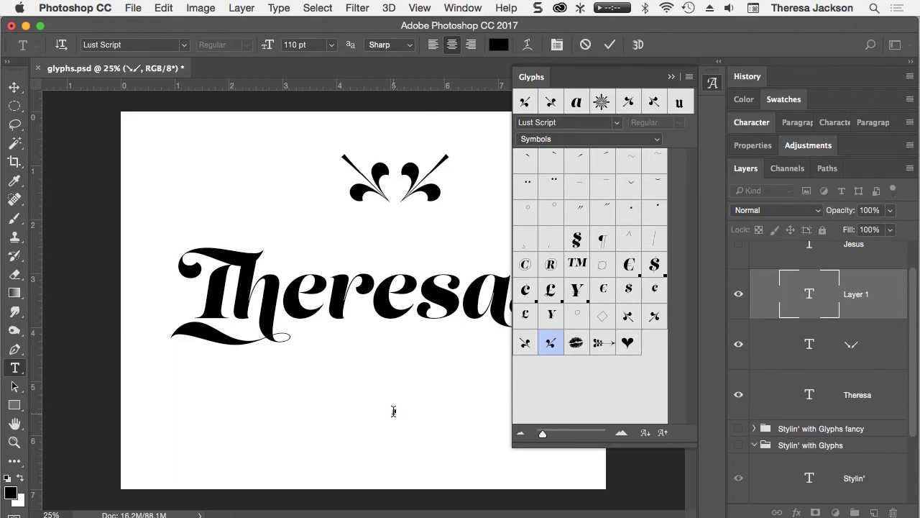
pyautogui.doubleClick(653, 316)
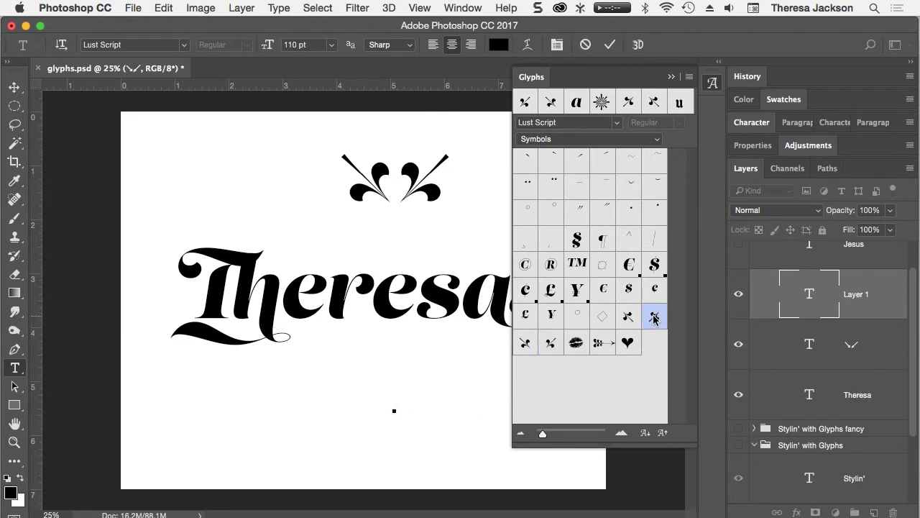
pyautogui.doubleClick(628, 316)
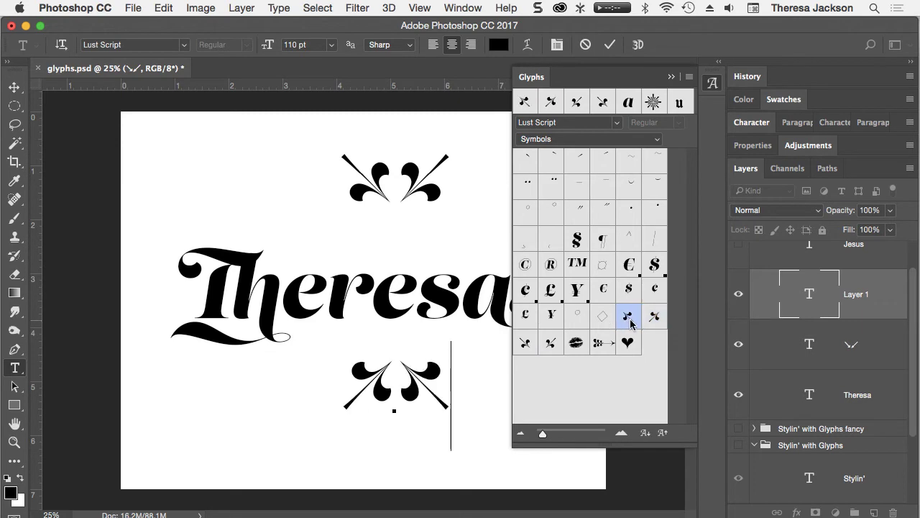
pyautogui.click(671, 77)
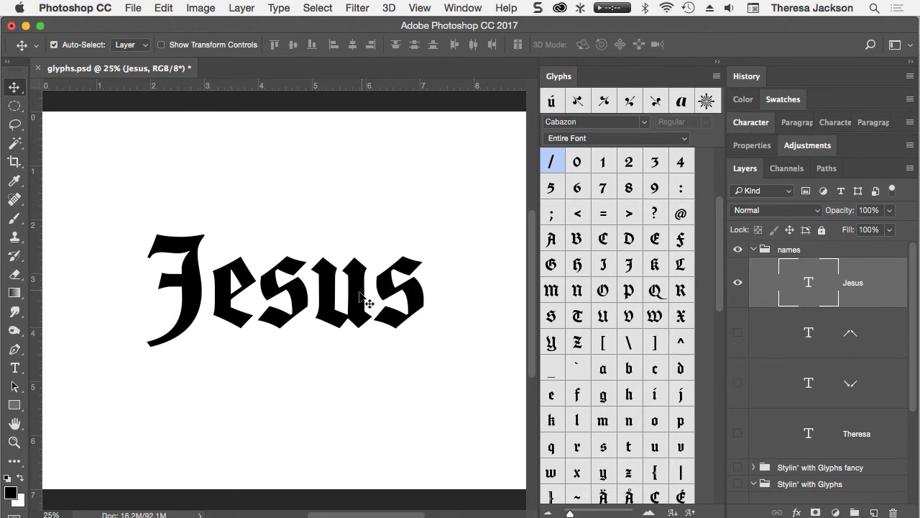
# - Replace the u in Jesus with the ú glyph from the Glyphs panel and commit
pyautogui.press('t')
pyautogui.moveTo(362, 293); pyautogui.dragTo(321, 291)
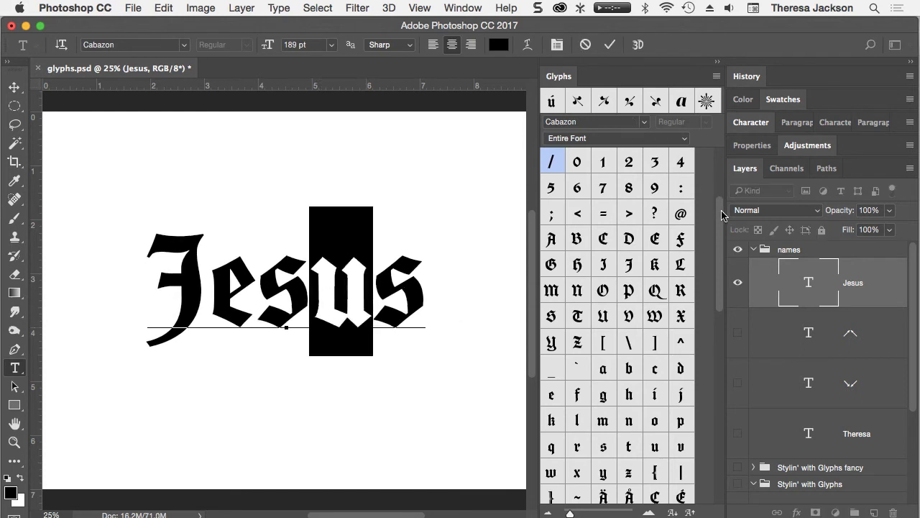
pyautogui.moveTo(721, 212); pyautogui.dragTo(725, 308)
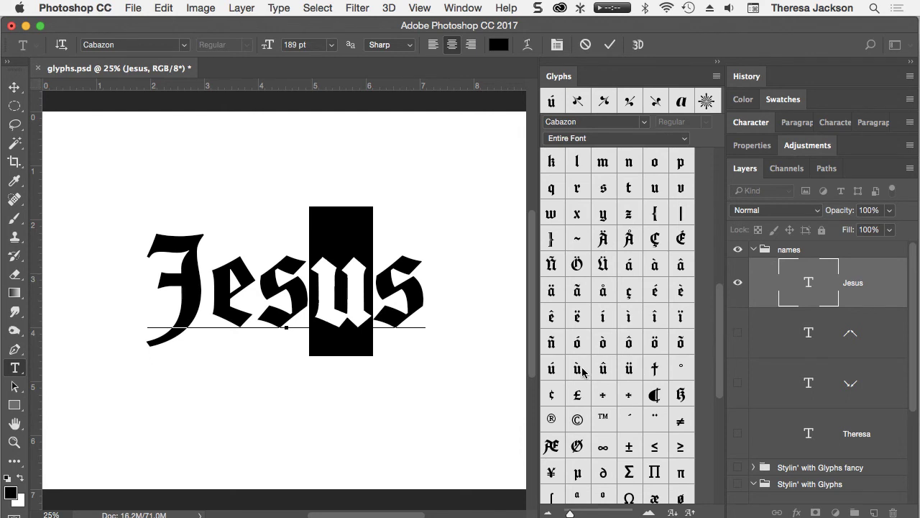
pyautogui.doubleClick(551, 369)
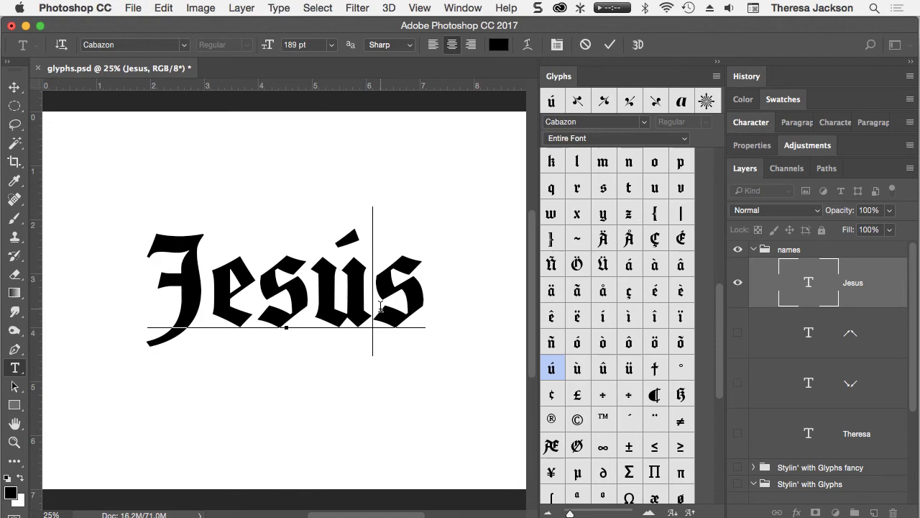
pyautogui.click(610, 45)
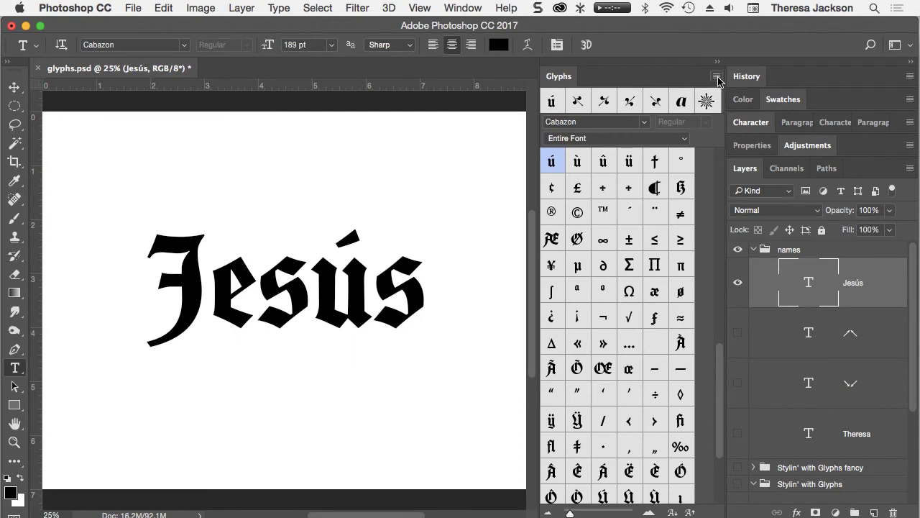
# - Clear Recent Glyphs from the Glyphs panel menu
pyautogui.click(716, 76)
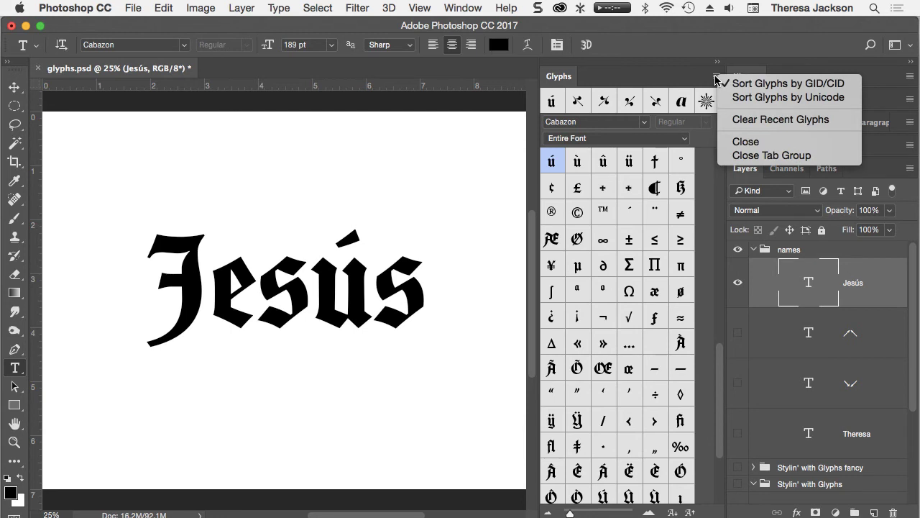
pyautogui.click(733, 120)
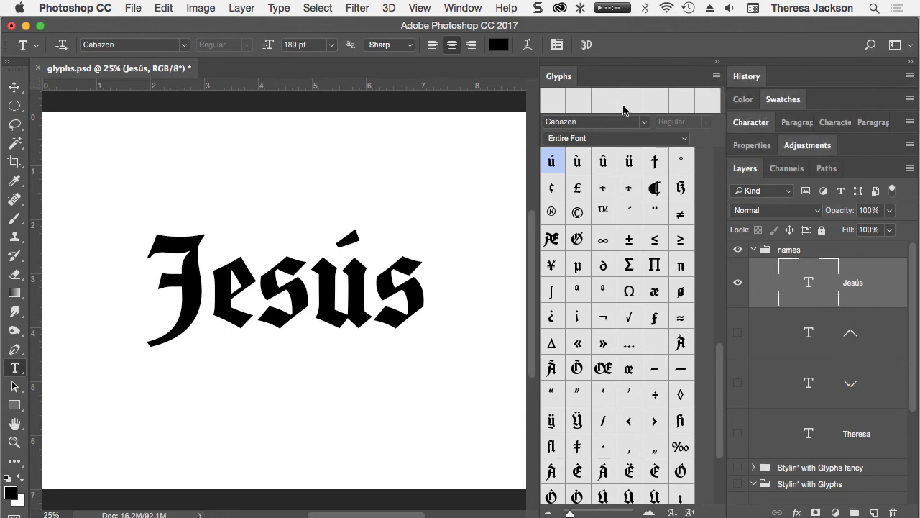
pyautogui.moveTo(721, 385); pyautogui.dragTo(716, 402)
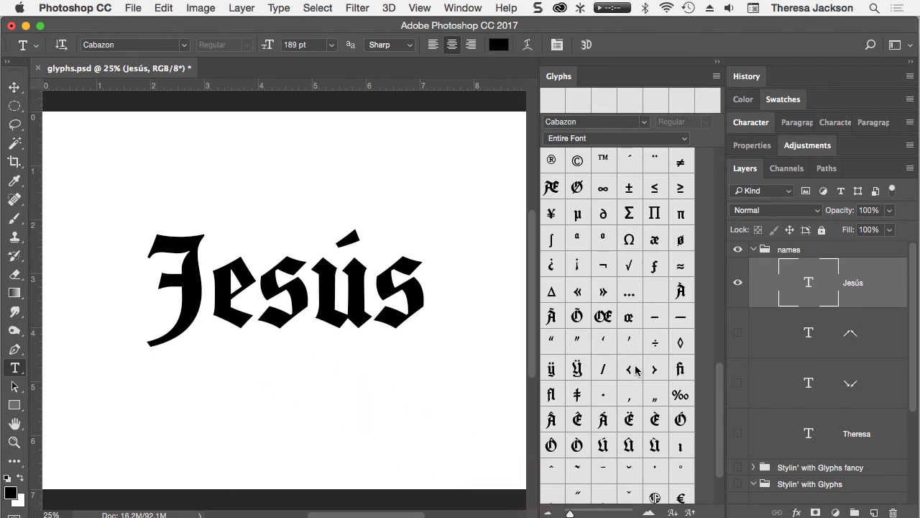
# - Enlarge the glyph previews with the size slider and buttons, then shrink them back
pyautogui.moveTo(570, 512)
pyautogui.mouseDown()
pyautogui.moveTo(606, 512)
pyautogui.moveTo(571, 514)
pyautogui.mouseUp()
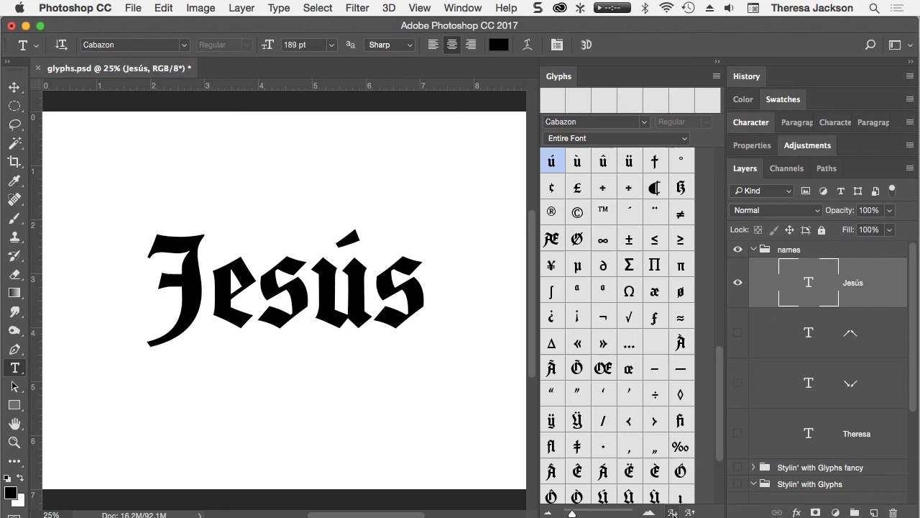
pyautogui.click(690, 512)
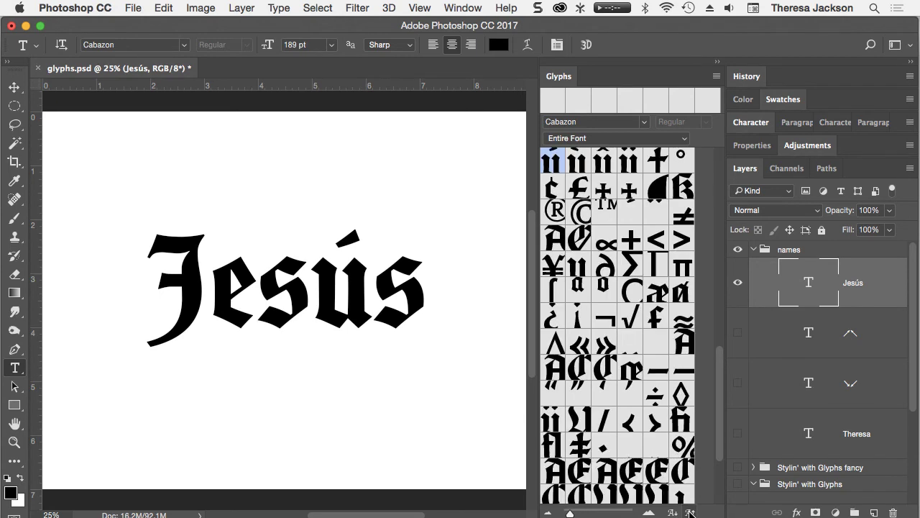
pyautogui.click(690, 512)
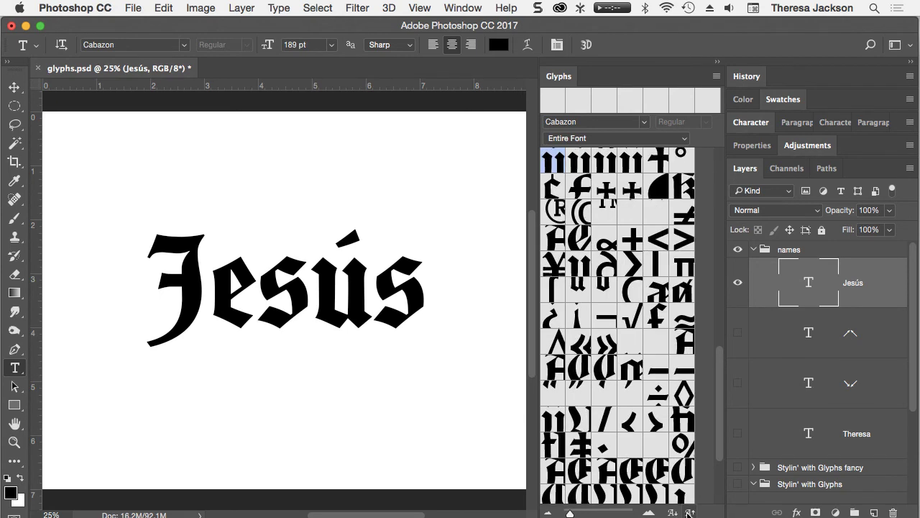
pyautogui.click(672, 512)
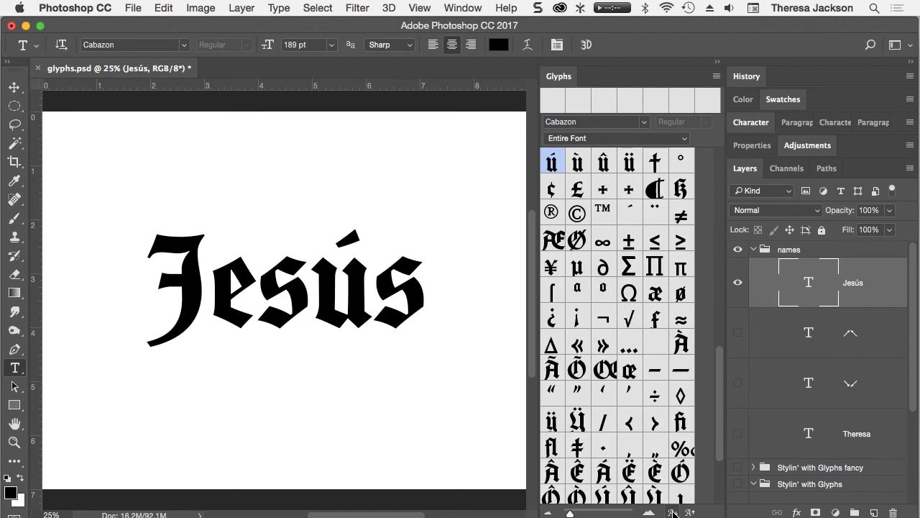
pyautogui.click(672, 512)
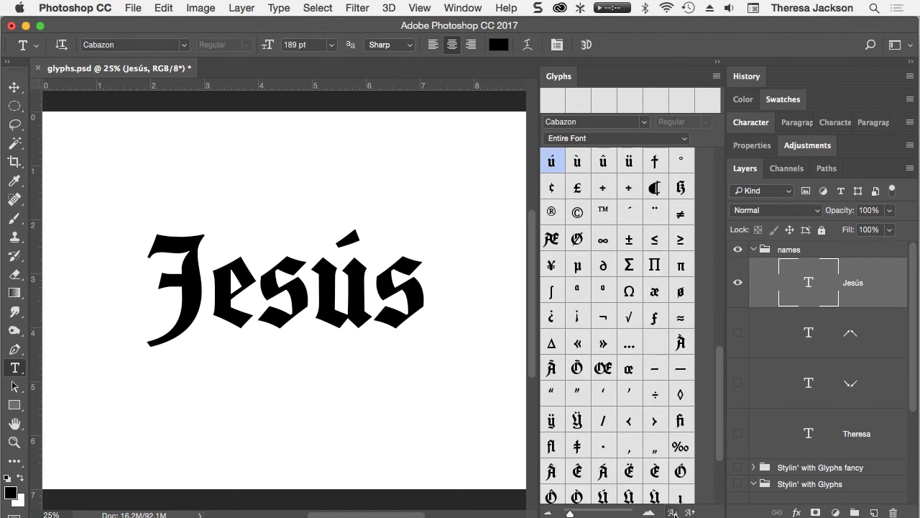
pyautogui.scroll(3, 669, 323)
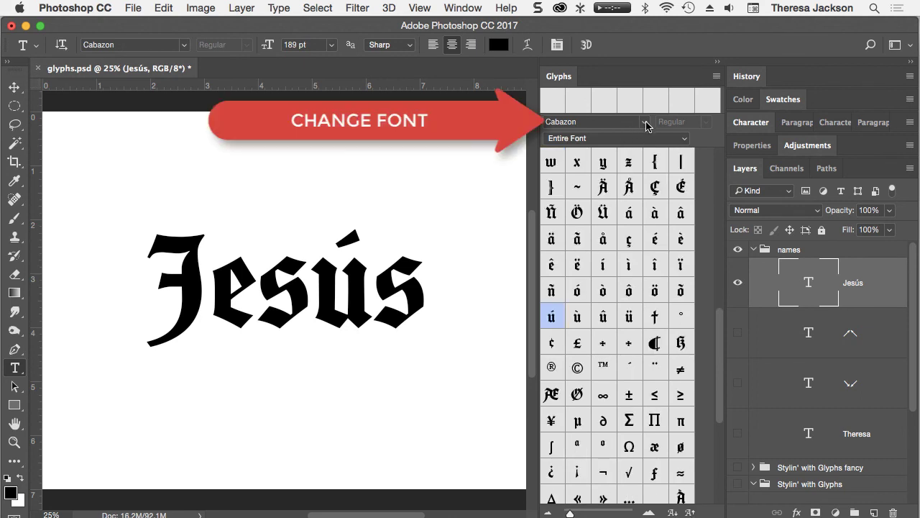
# - Set Jesús in Adobe Caslon Pro from the Glyphs panel font menu
pyautogui.click(644, 122)
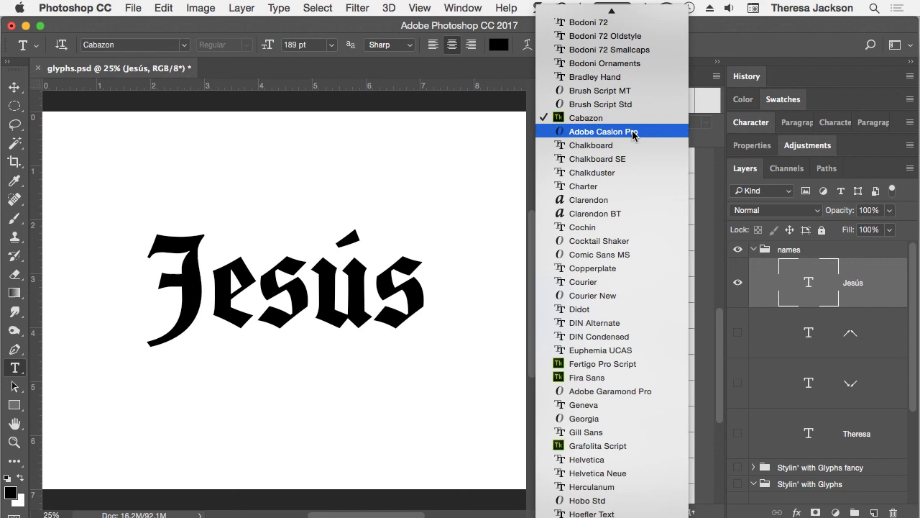
pyautogui.press('Escape')
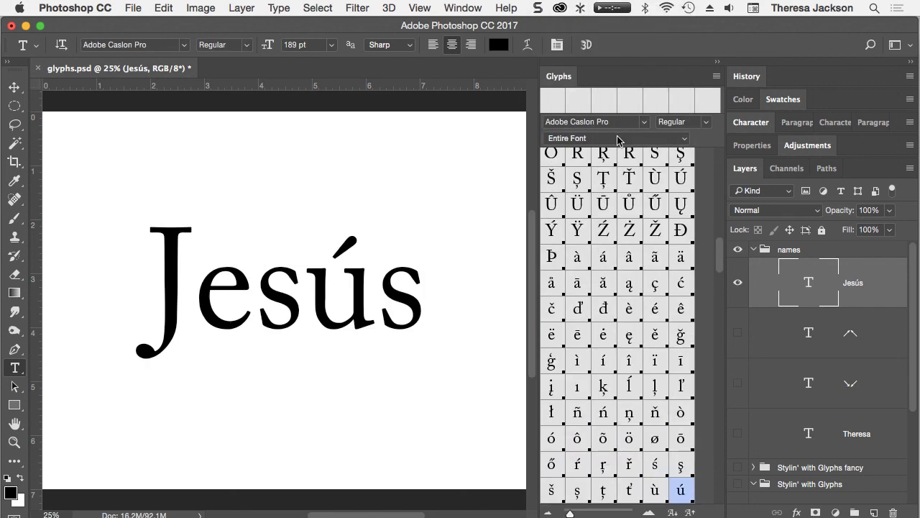